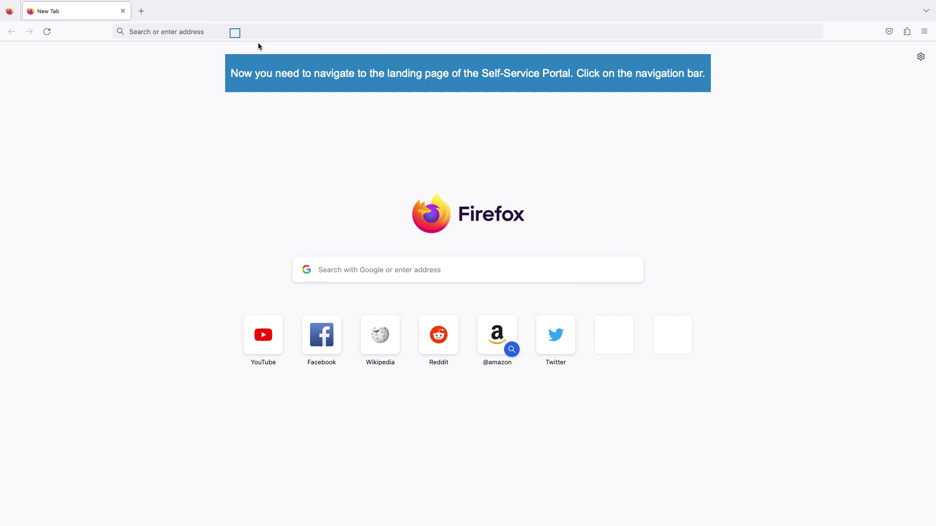
click(235, 32)
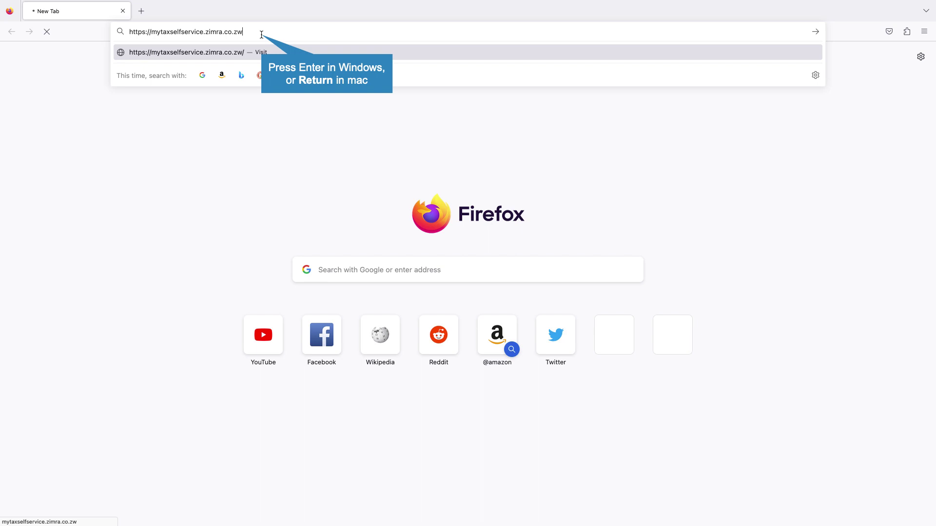
key(Return)
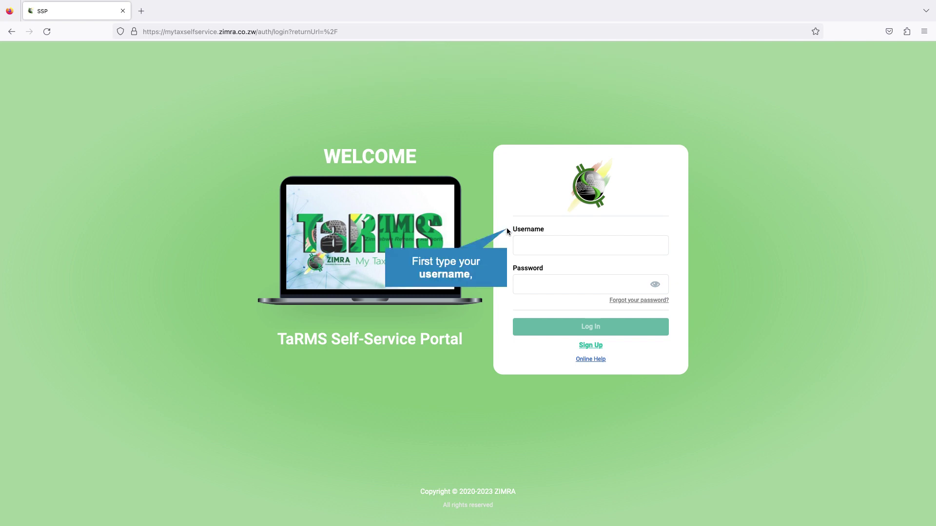
Step: Log in with the taxpayer account's username and password
click(523, 244)
text(taxpay)
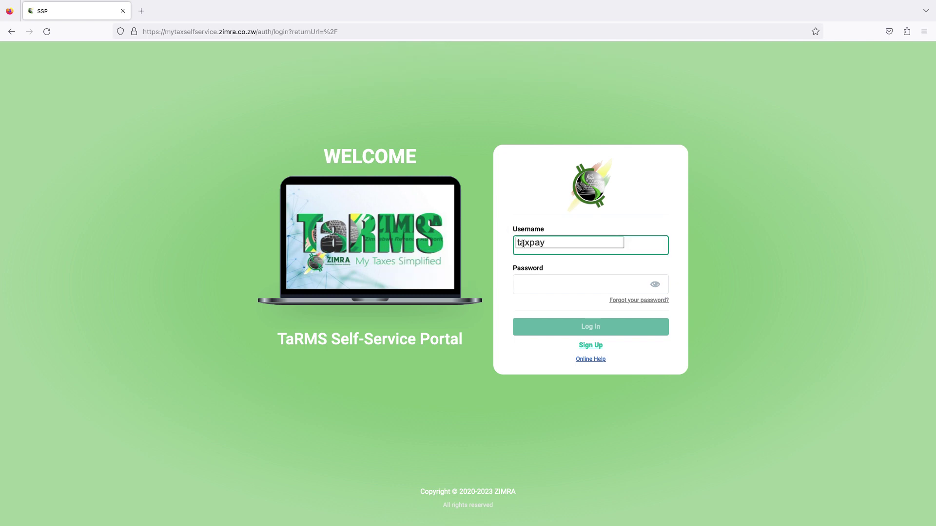
text(er_online)
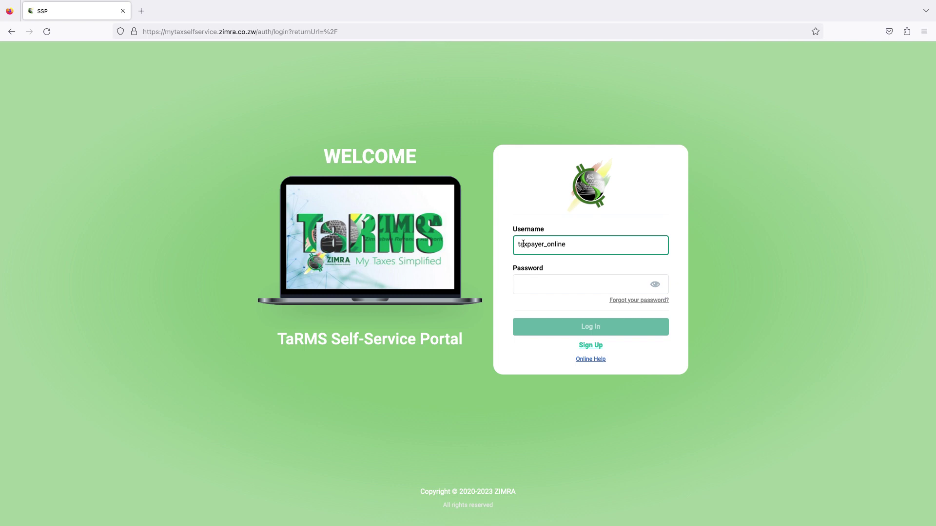
text(_12)
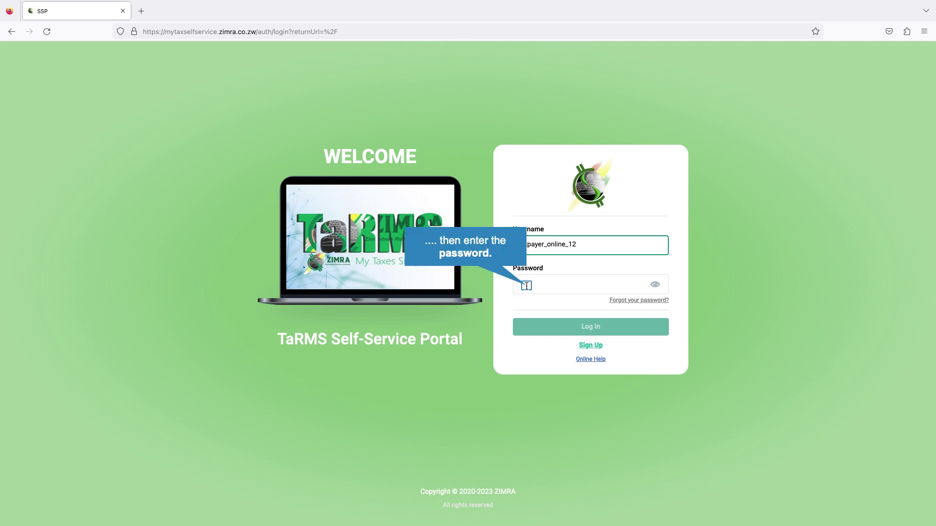
click(526, 285)
key(ctrl+v)
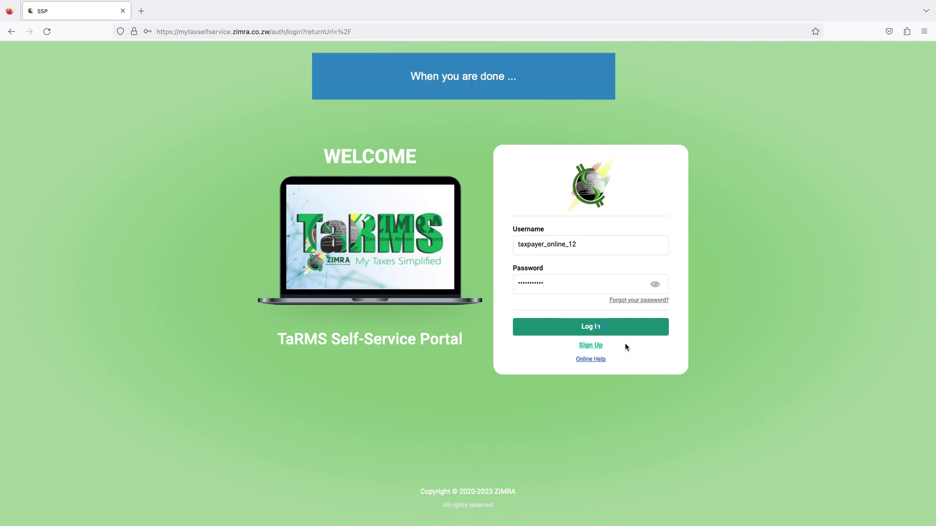
click(603, 330)
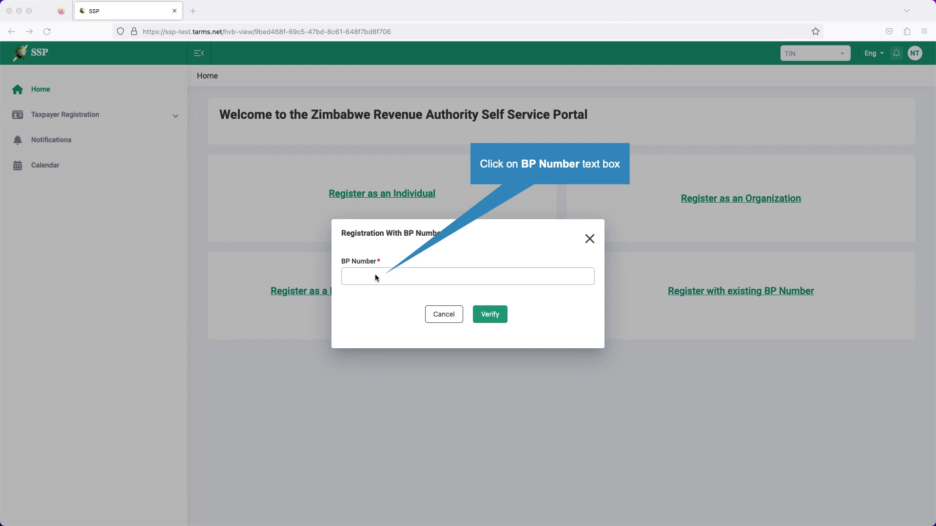
click(361, 275)
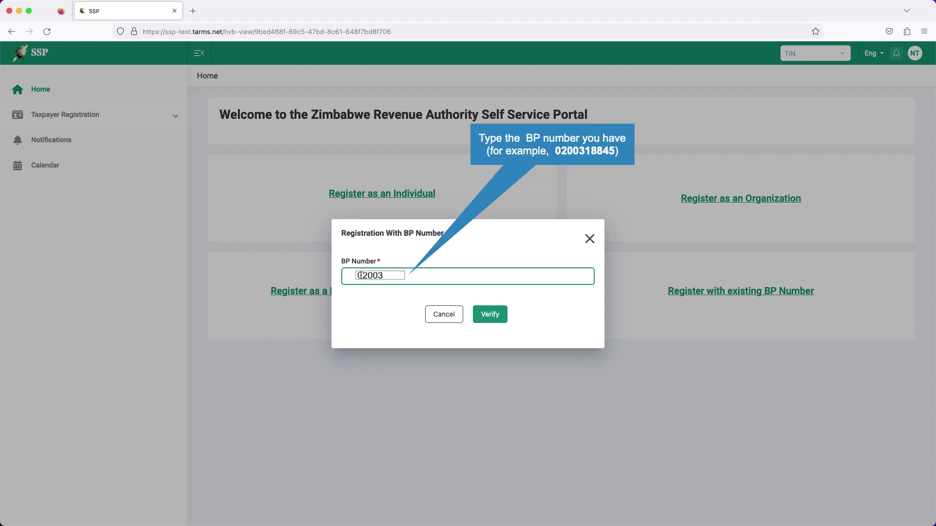
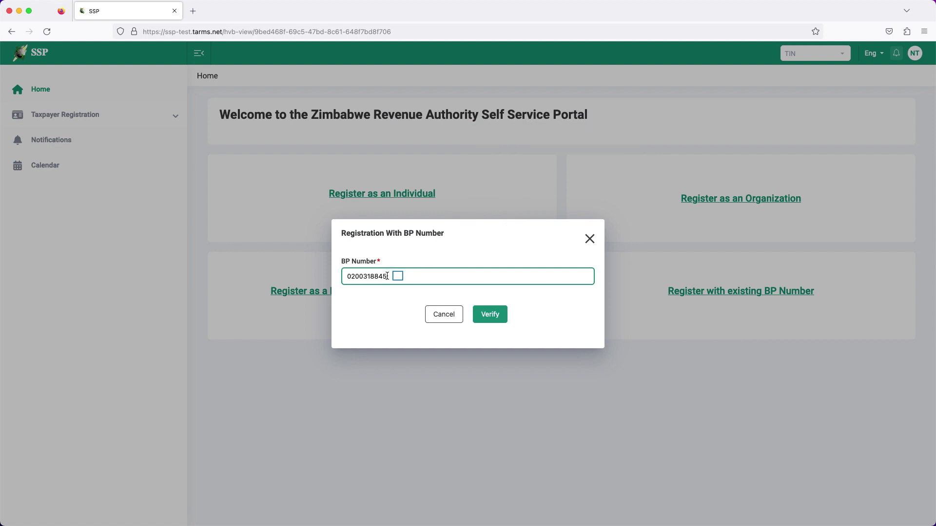
click(488, 316)
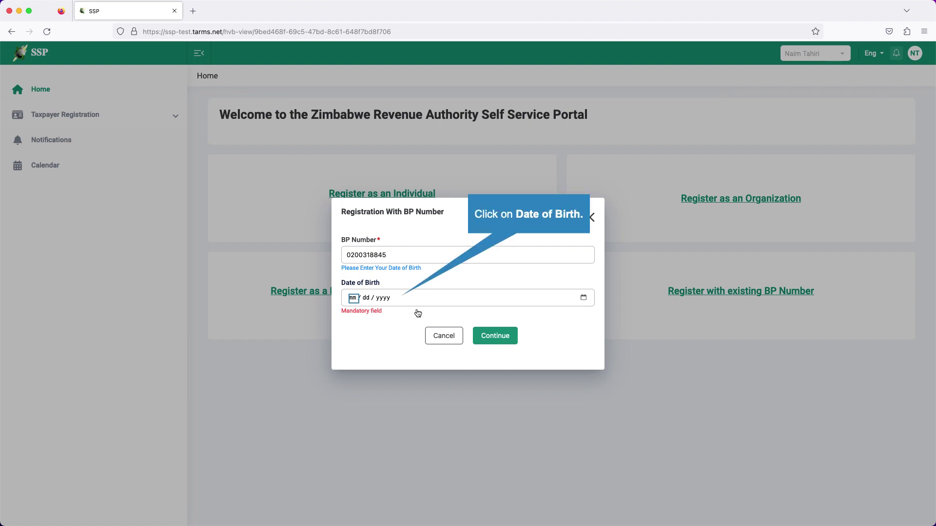
click(354, 299)
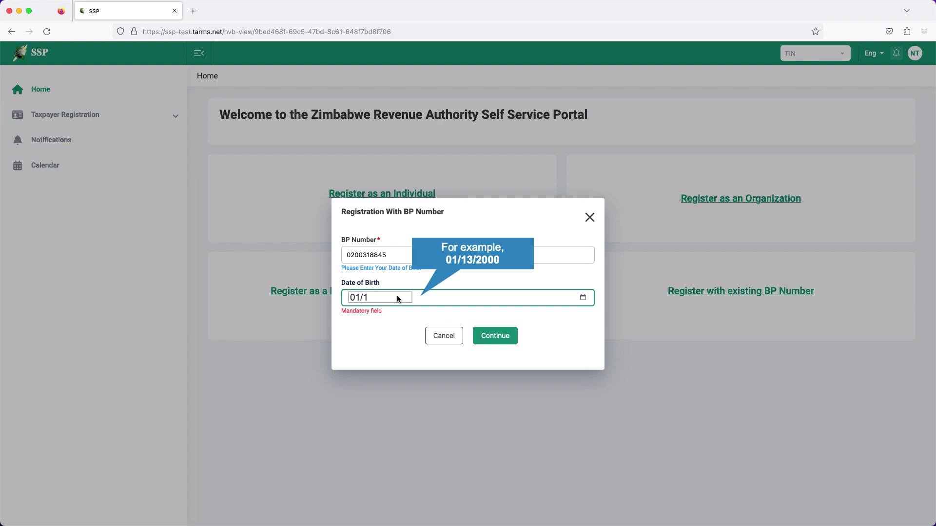
text(01 / 13 / 2)
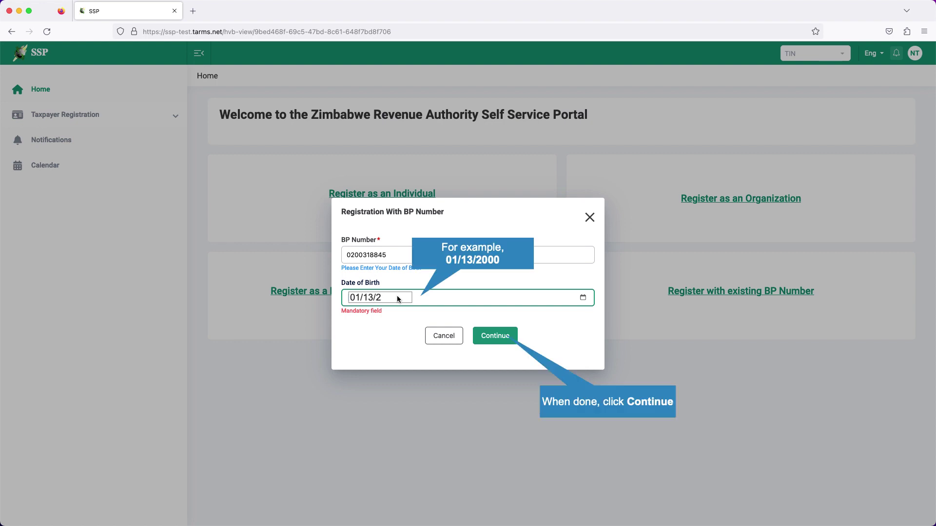
text(000)
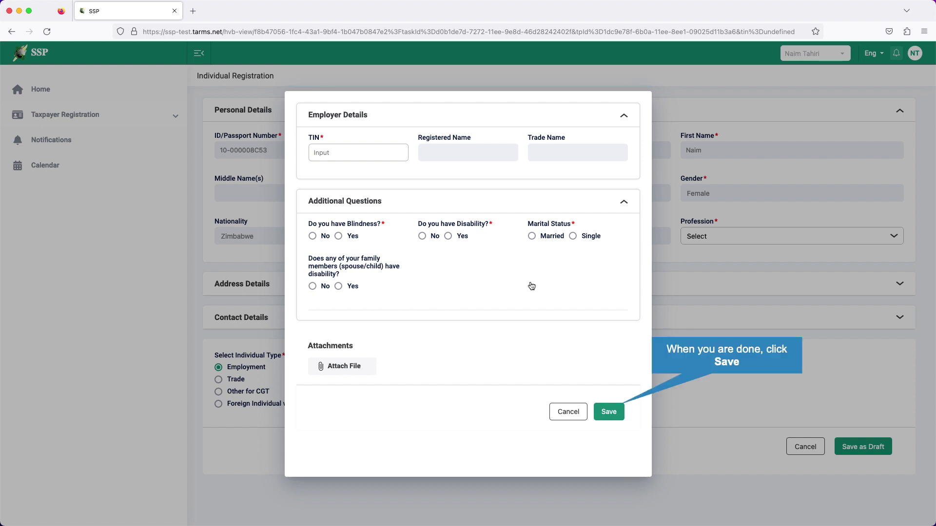
Step: Cancel the Employer Details pop-up to reach the prefilled Individual Registration form
click(612, 405)
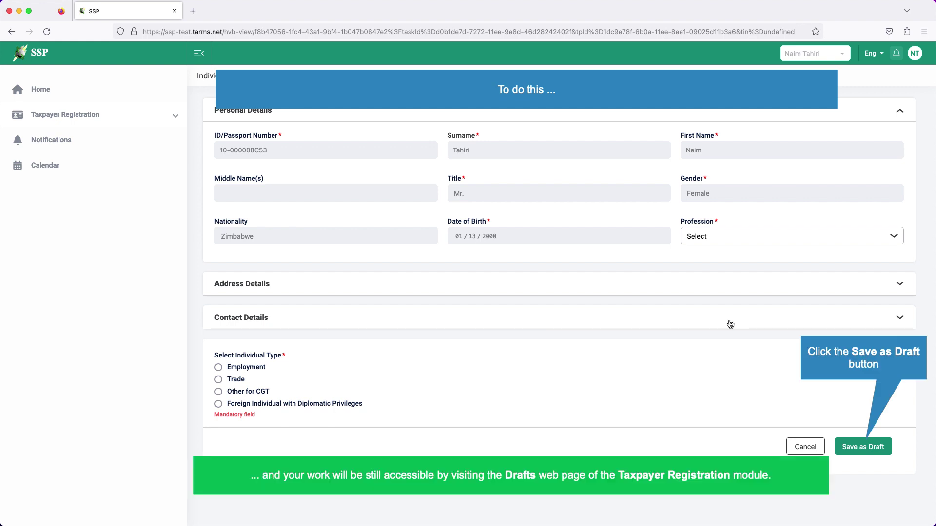
Step: Save the Individual Registration form as a draft
click(849, 444)
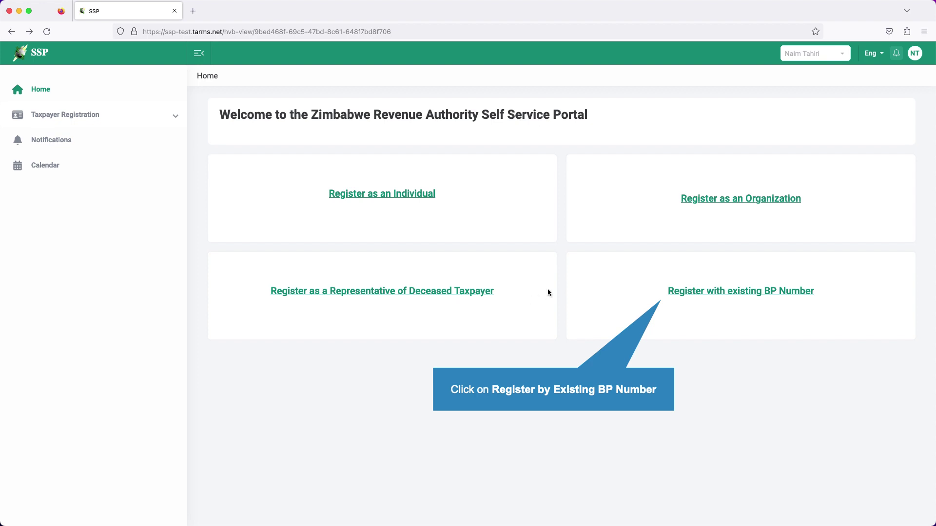
Step: Start a Register with existing BP Number request and verify the organization's BP number
click(701, 293)
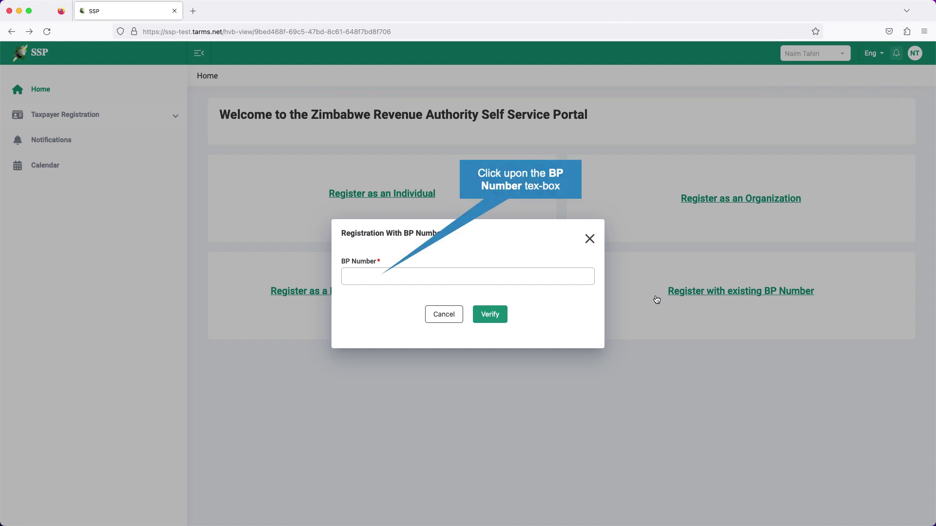
click(358, 276)
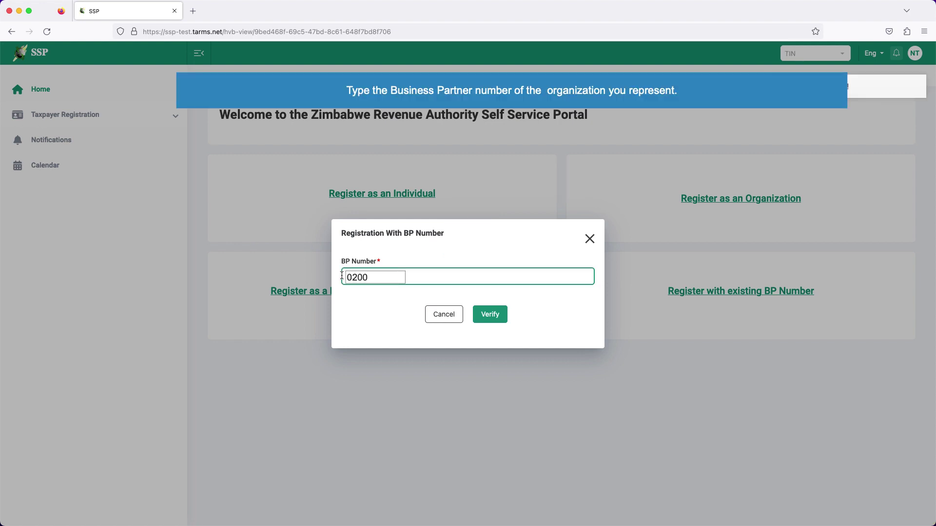
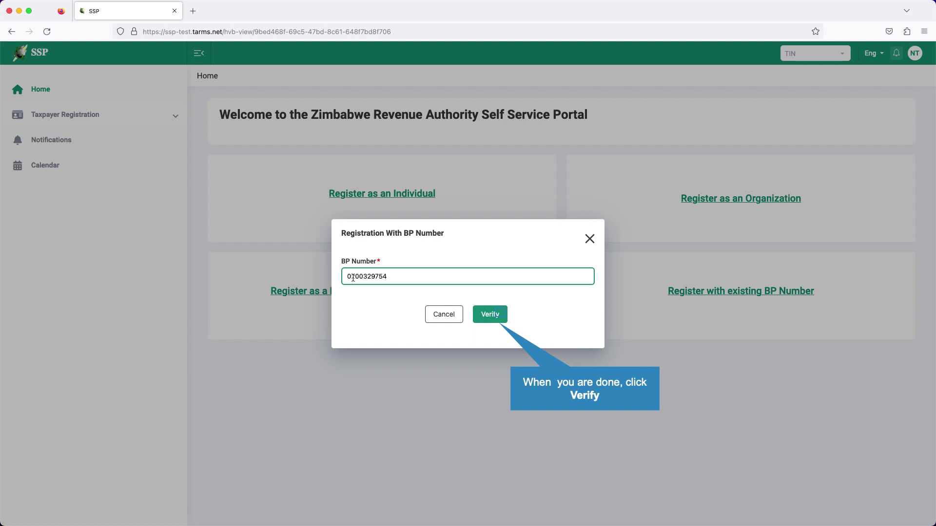
click(501, 316)
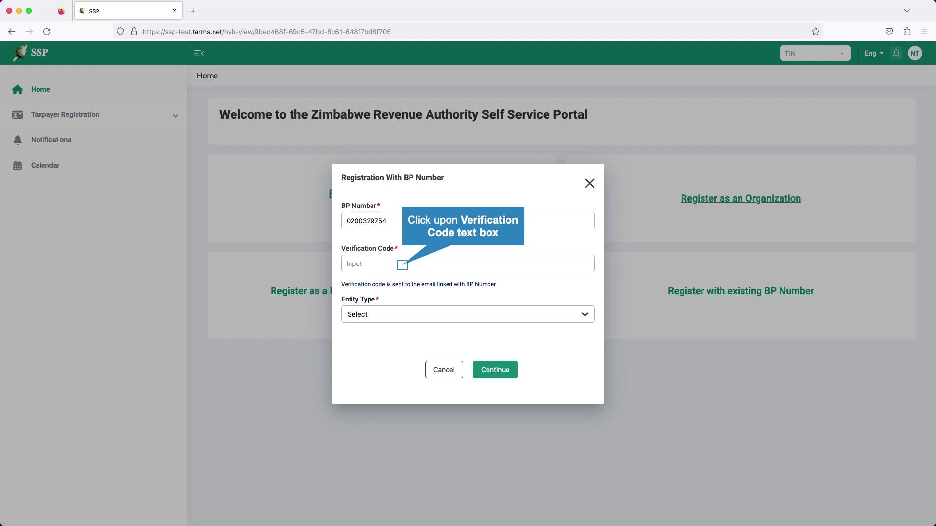
Step: Enter the emailed verification code and choose entity type 'Business Organization Registration without Company Registration Number'
click(402, 265)
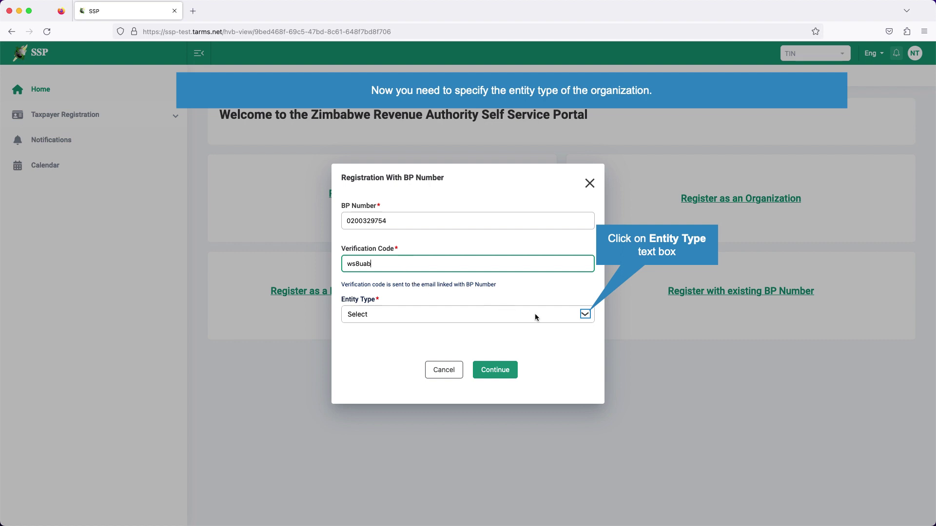
click(572, 315)
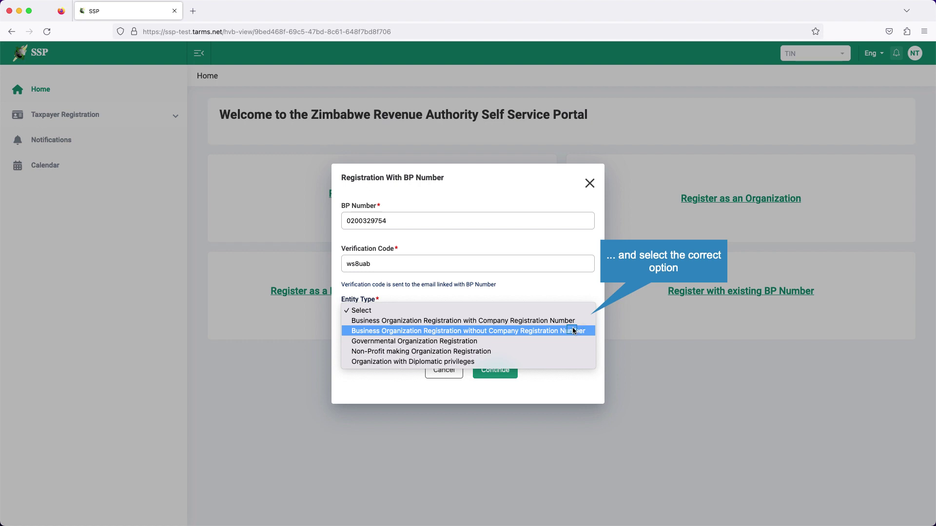
click(573, 332)
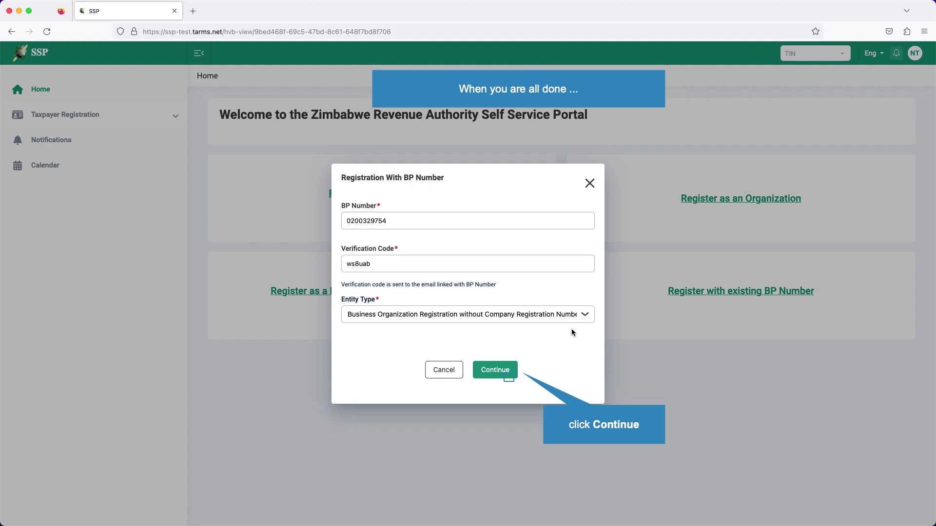
Step: Continue to the organization registration form and check the prefilled registration number
click(509, 377)
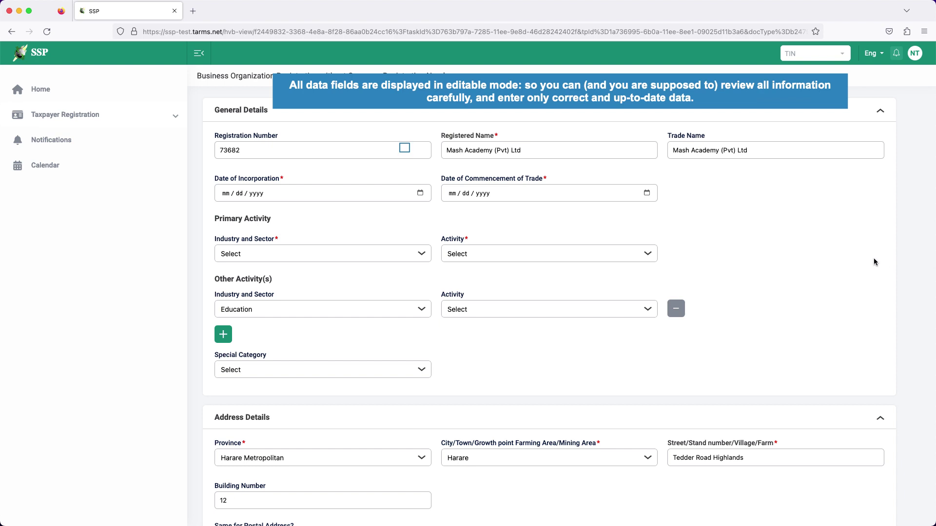
click(404, 148)
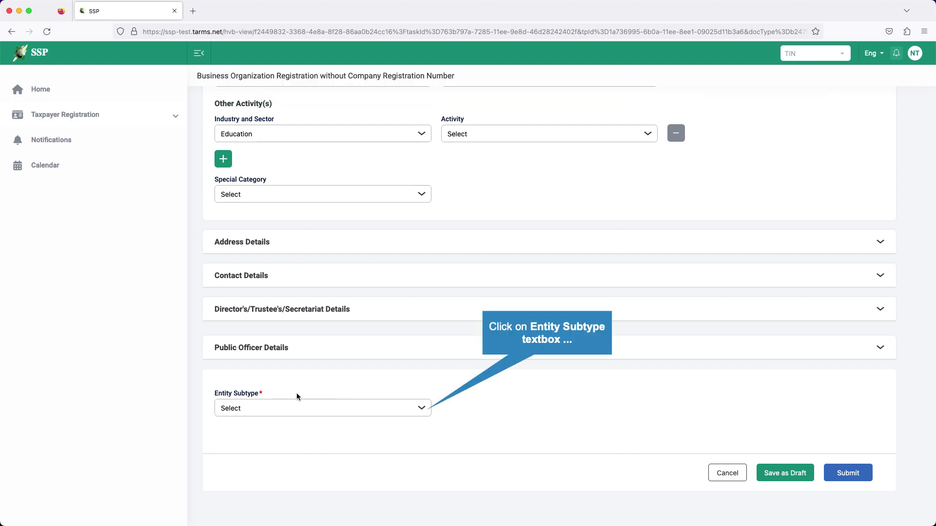
Step: Choose Cooperatives registration as the entity subtype, then review and close the Add Branch pop-up
click(422, 410)
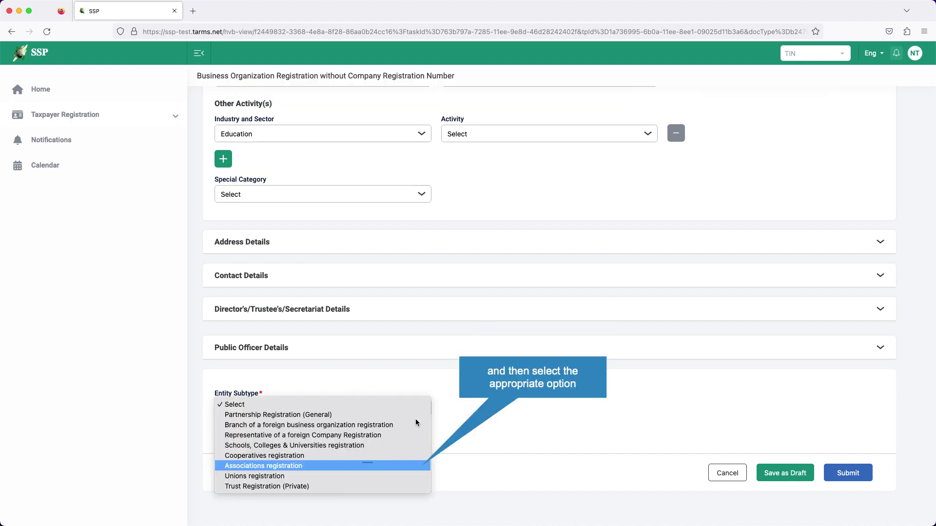
click(367, 456)
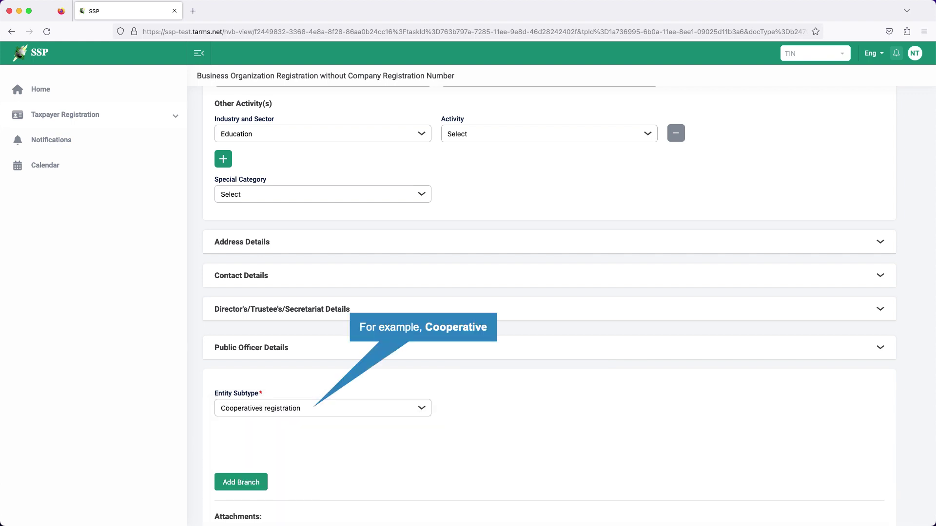
click(241, 482)
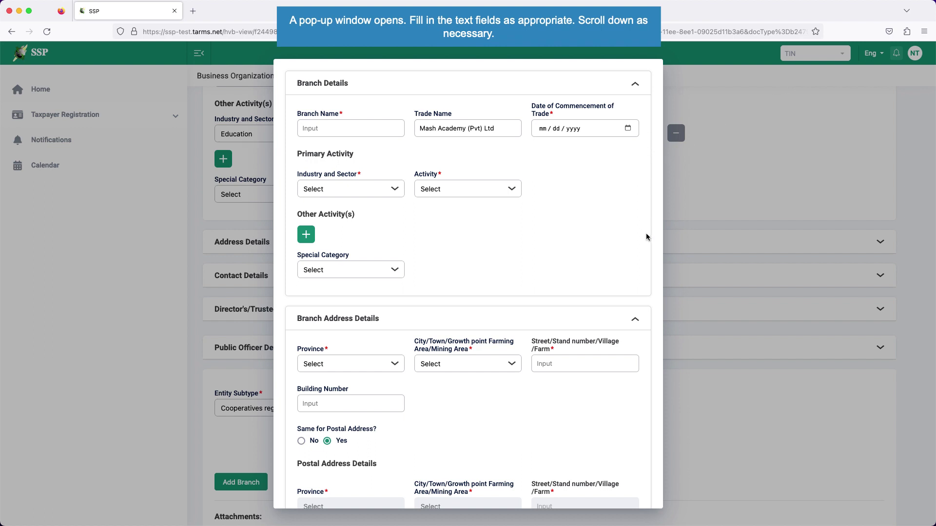
click(636, 321)
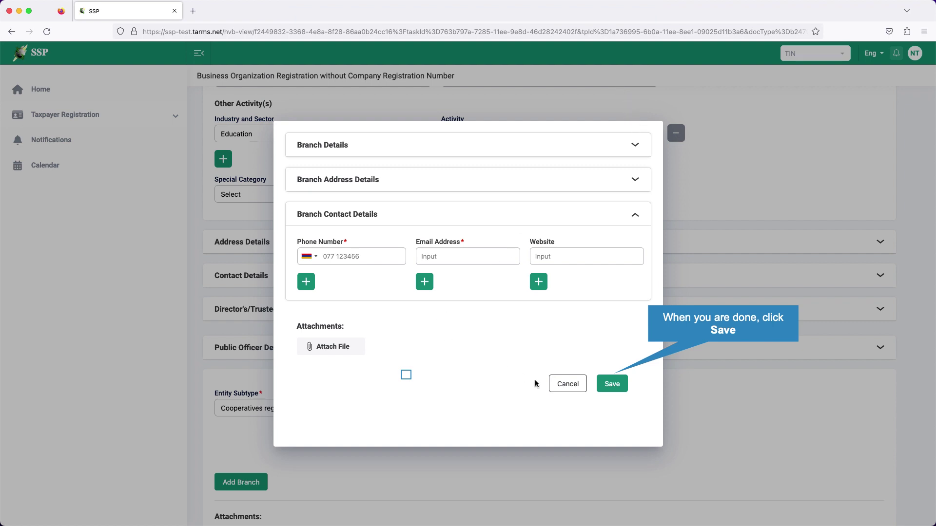
click(611, 384)
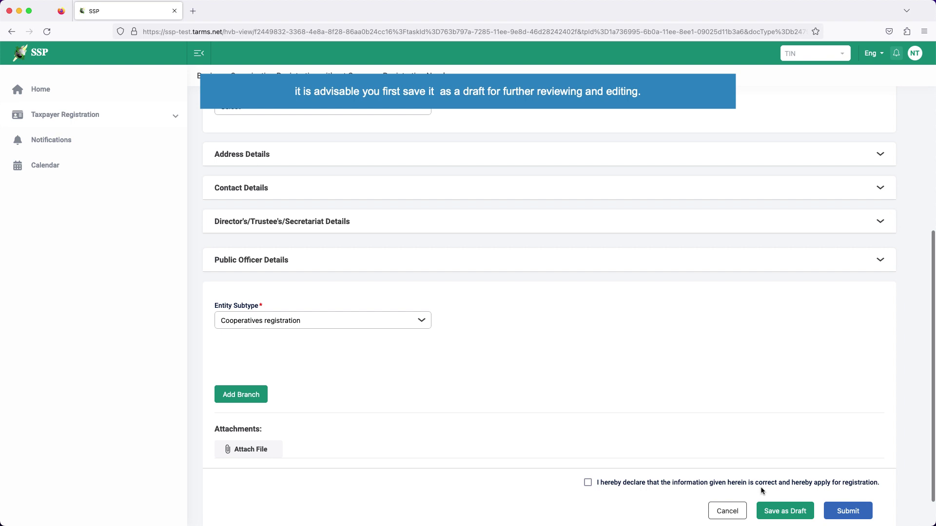
scroll(762, 490, down, 1)
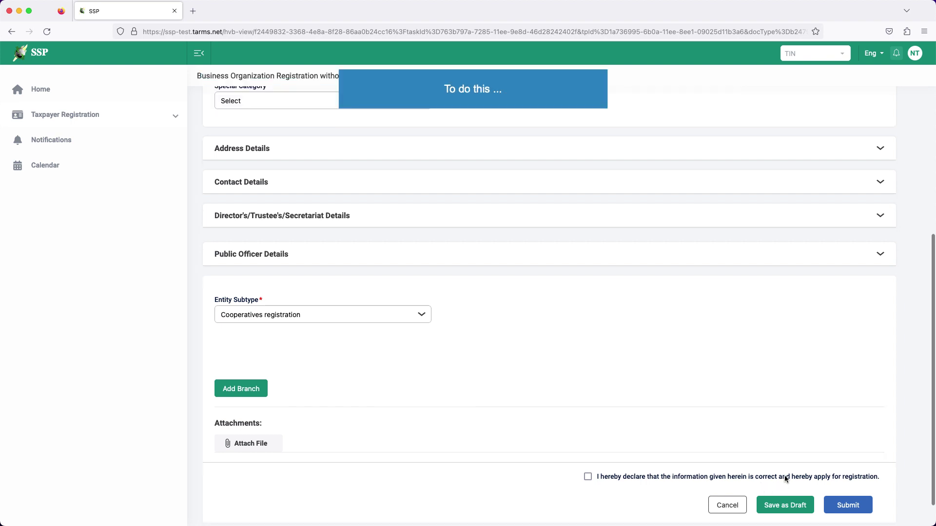
click(786, 502)
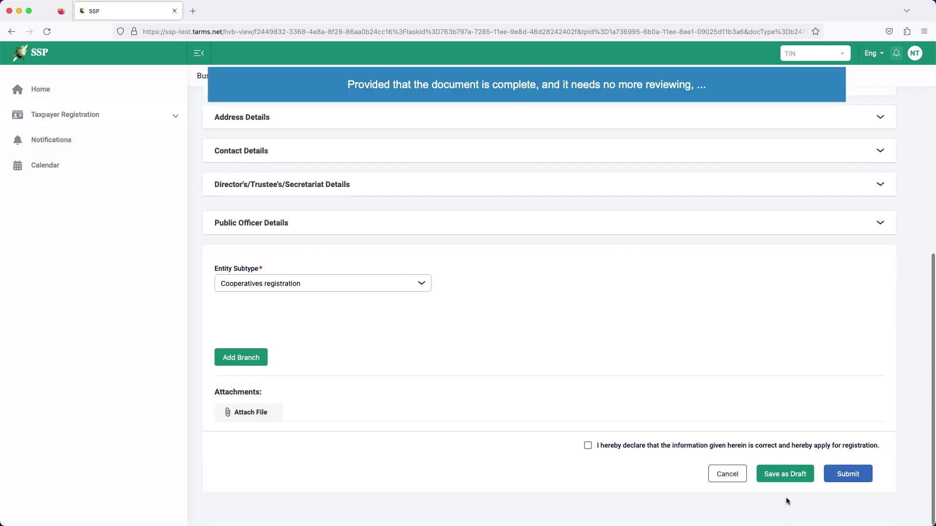